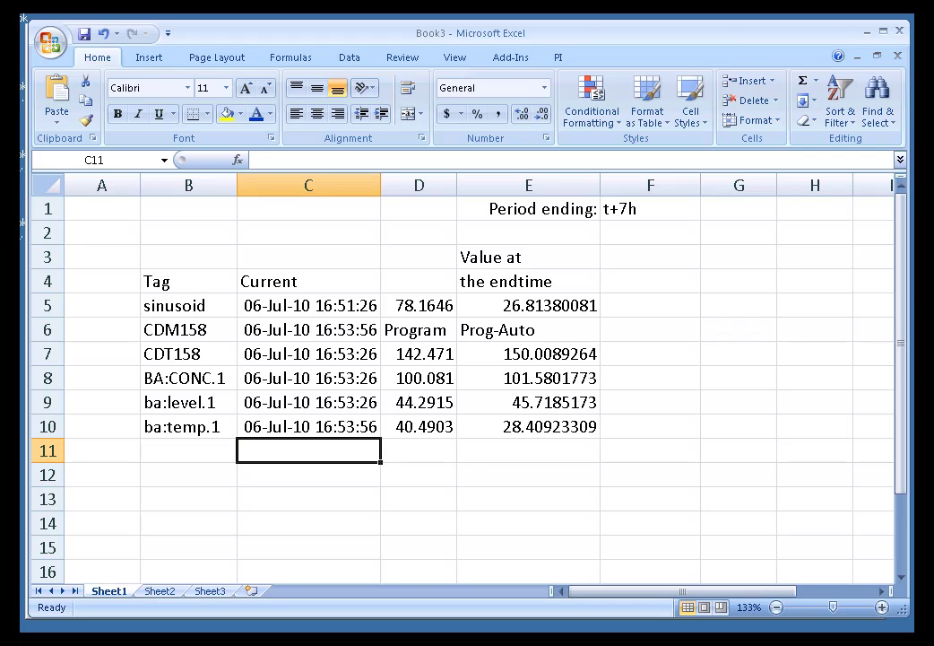
Step: Inspect the PICurrVal formula in C5 for the sinusoid row and show the PI ribbon
click(263, 282)
click(167, 306)
click(270, 307)
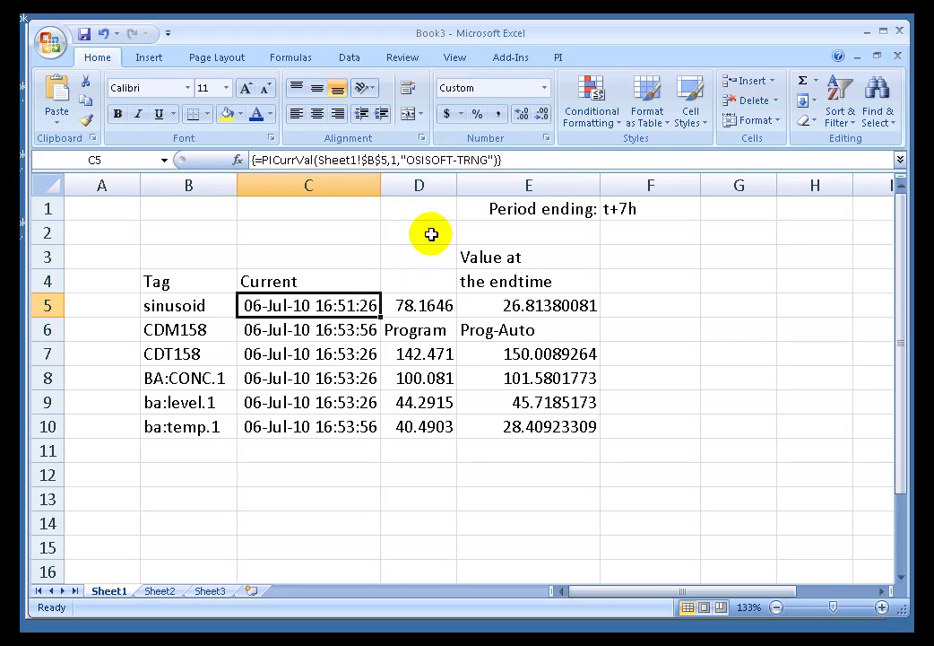
click(558, 59)
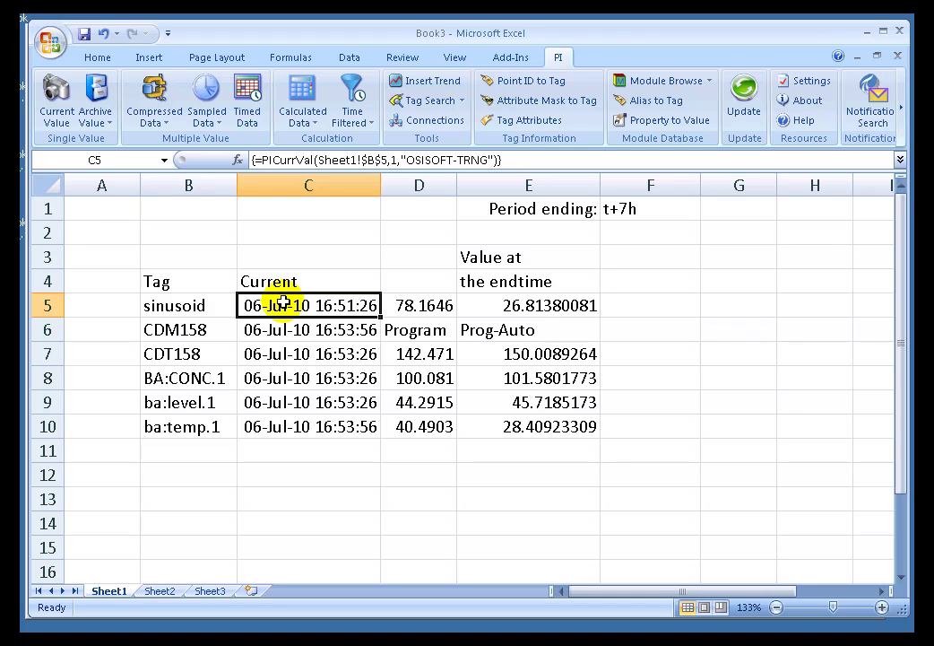
click(282, 278)
click(258, 307)
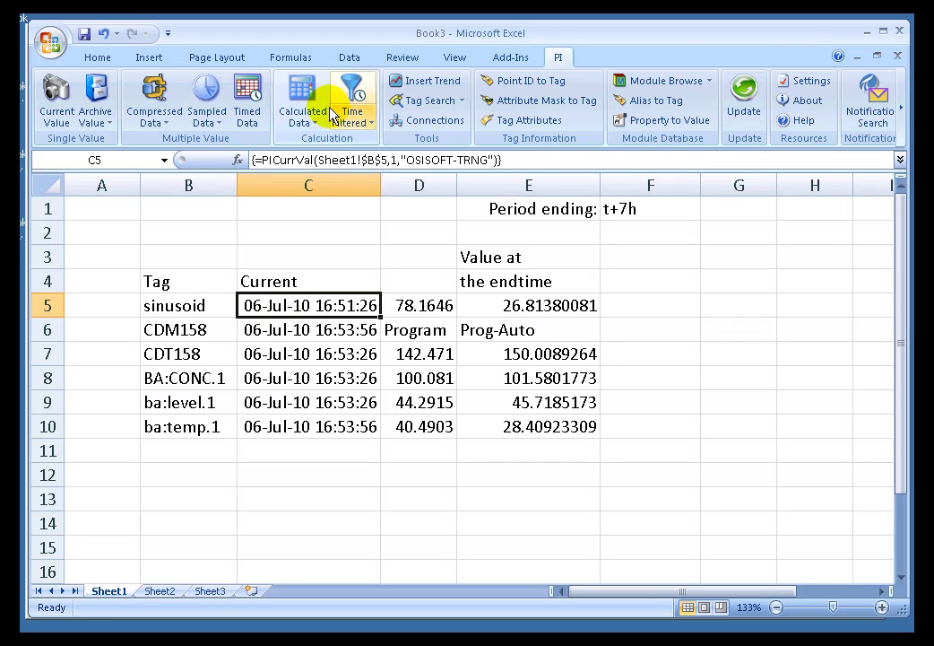
Step: Insert an entire new column C beside the Tag column
click(89, 57)
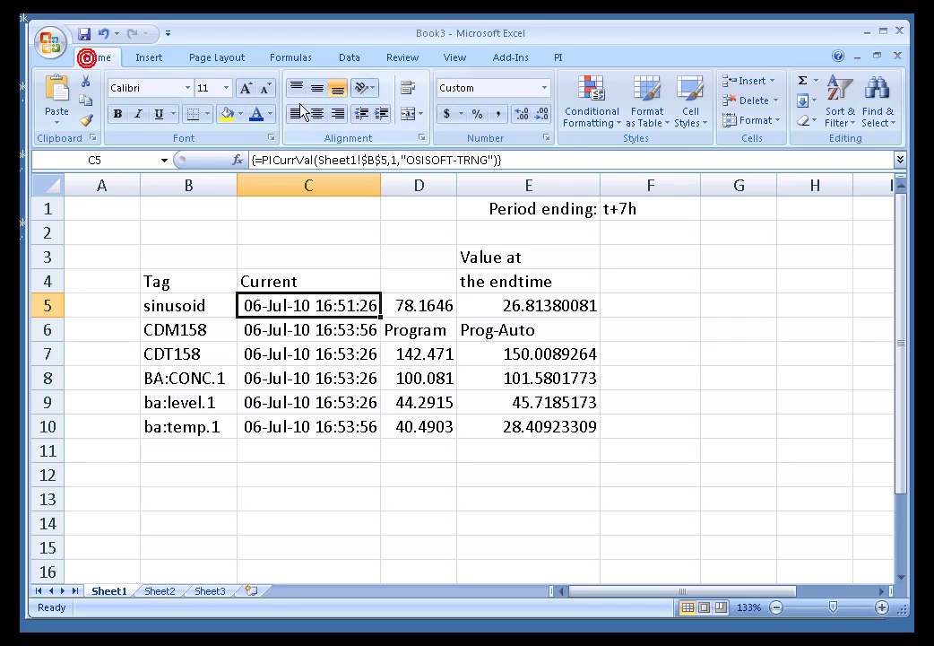
click(771, 80)
click(776, 108)
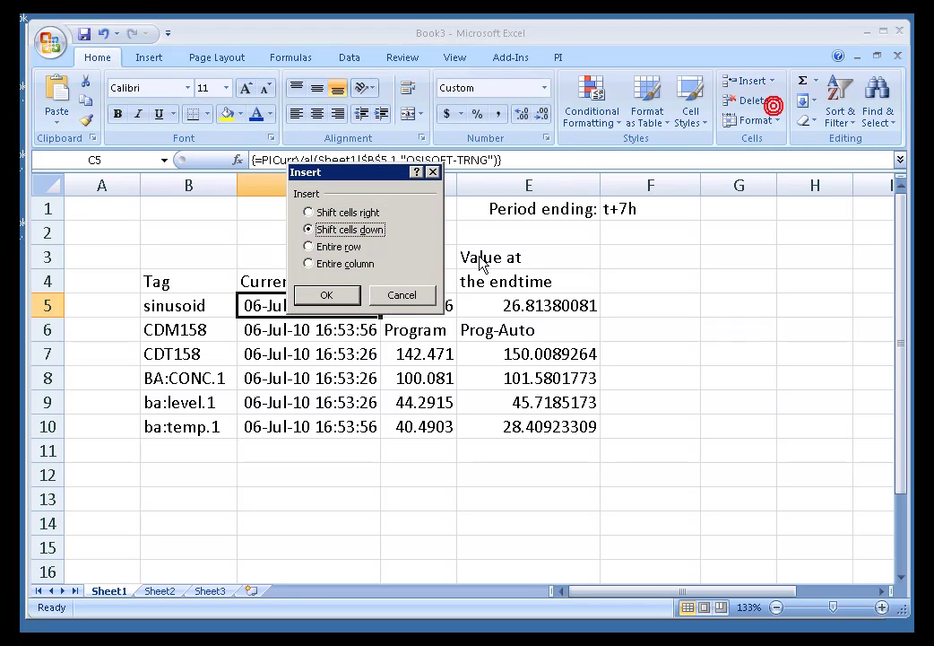
click(310, 264)
click(327, 300)
Step: Enter the header 'Descriptor' in C4
click(300, 279)
text(Descripto)
key(Return)
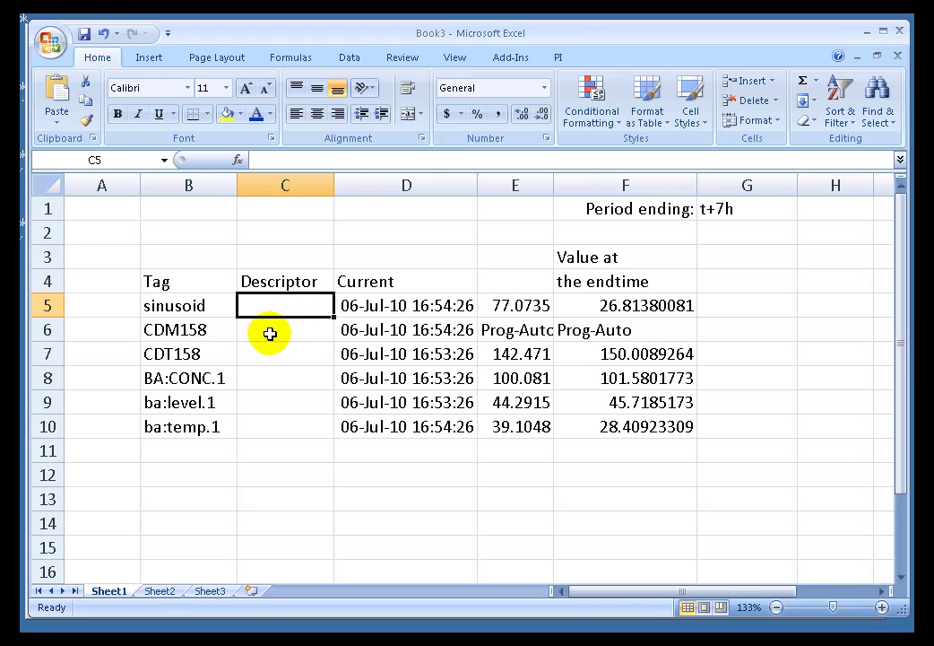
Step: Start a PI Tag Attributes lookup at C5 using tag names B5:B10
click(269, 332)
click(285, 309)
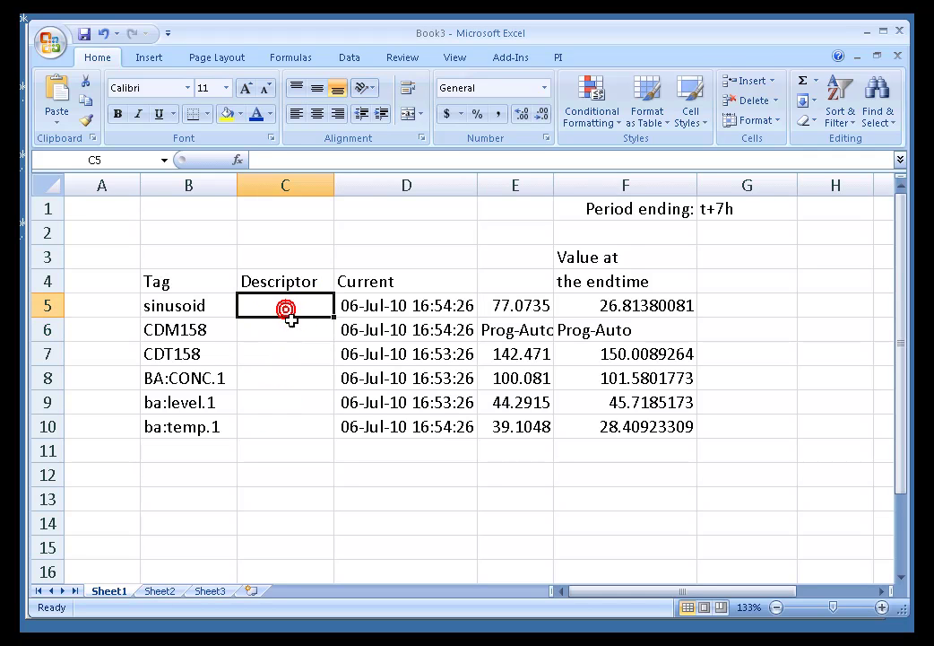
drag(287, 307, 275, 441)
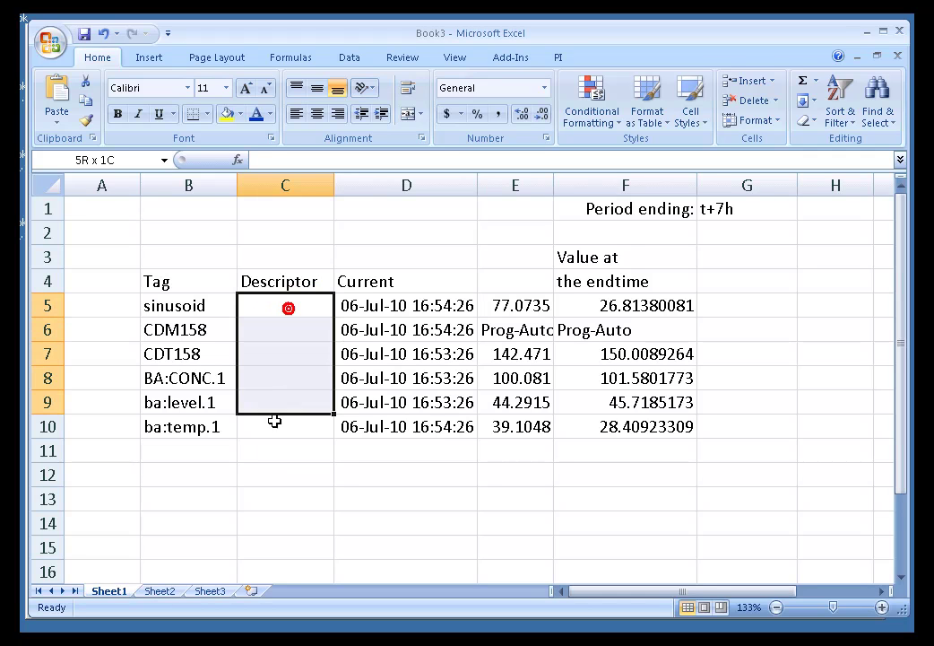
click(274, 309)
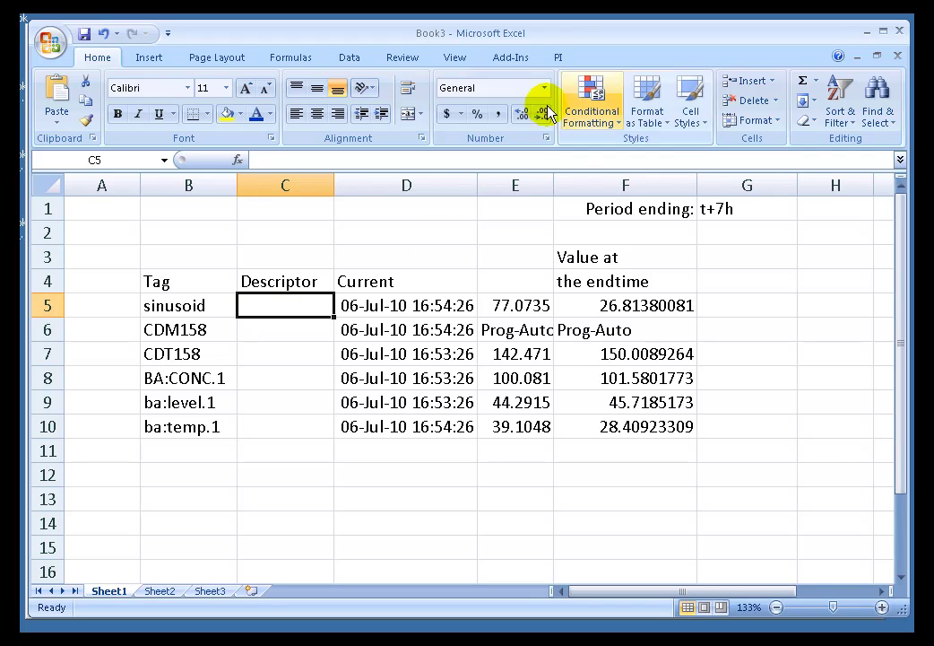
click(558, 58)
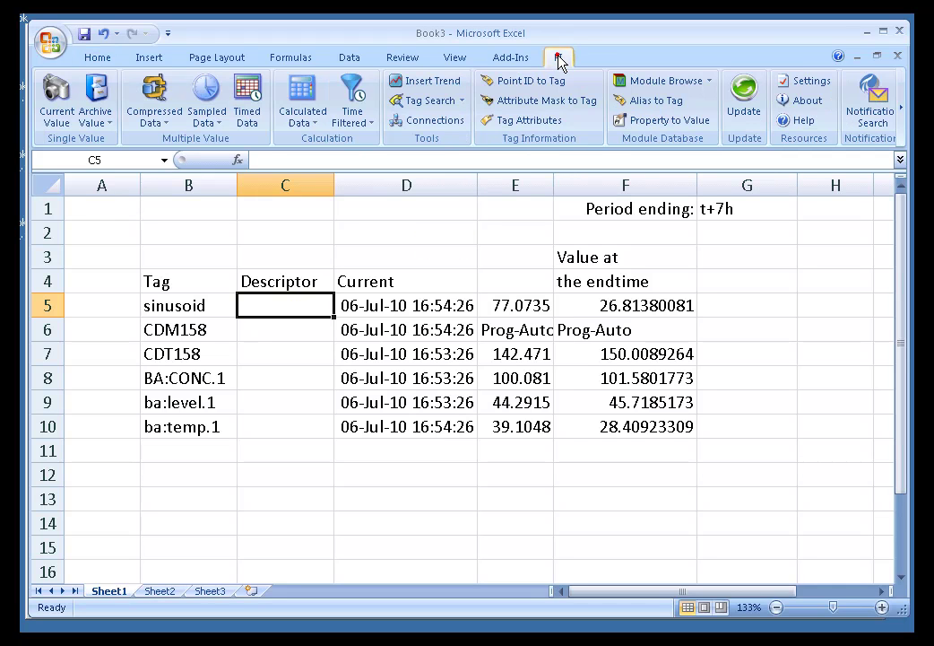
click(528, 125)
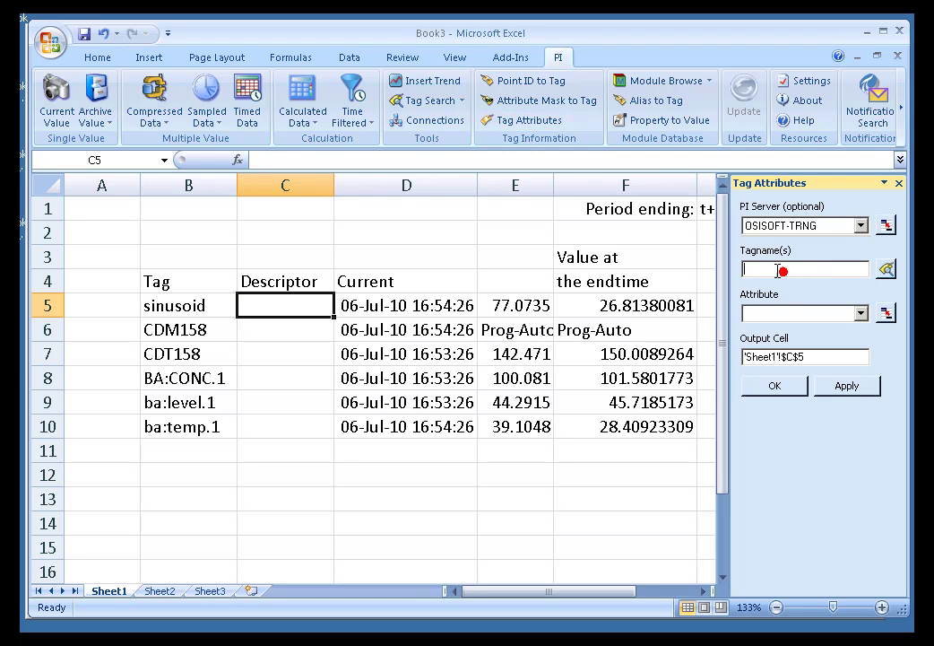
drag(158, 305, 171, 427)
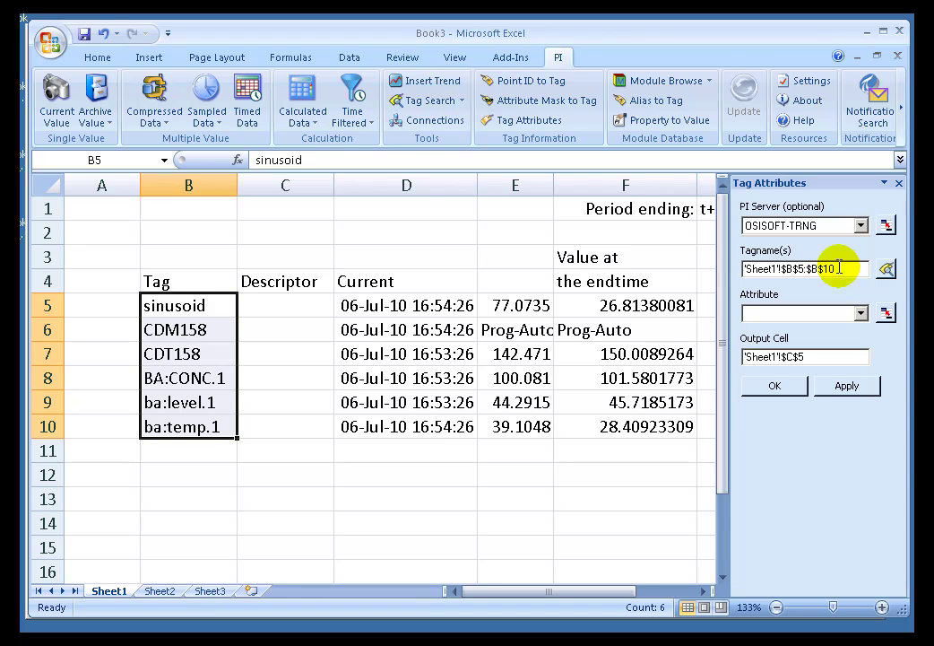
Step: Browse the Attribute dropdown list without choosing an attribute
click(861, 313)
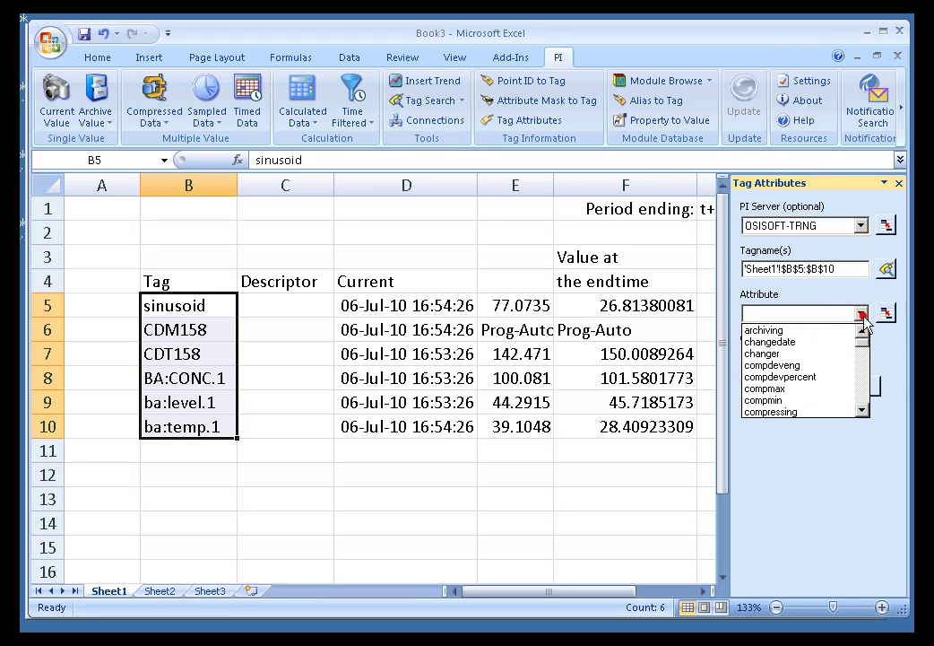
click(863, 391)
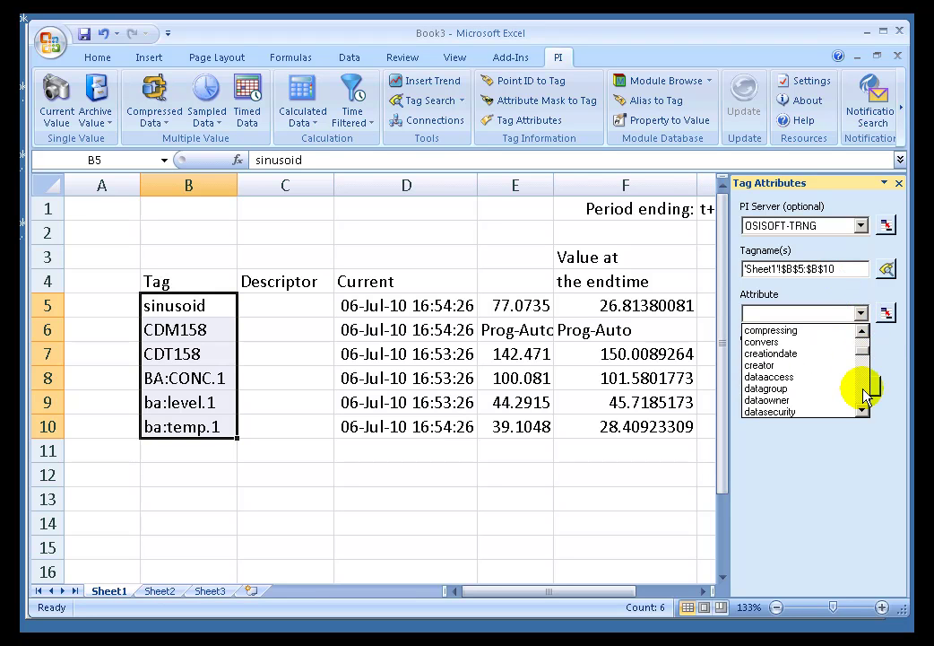
click(863, 391)
click(863, 391)
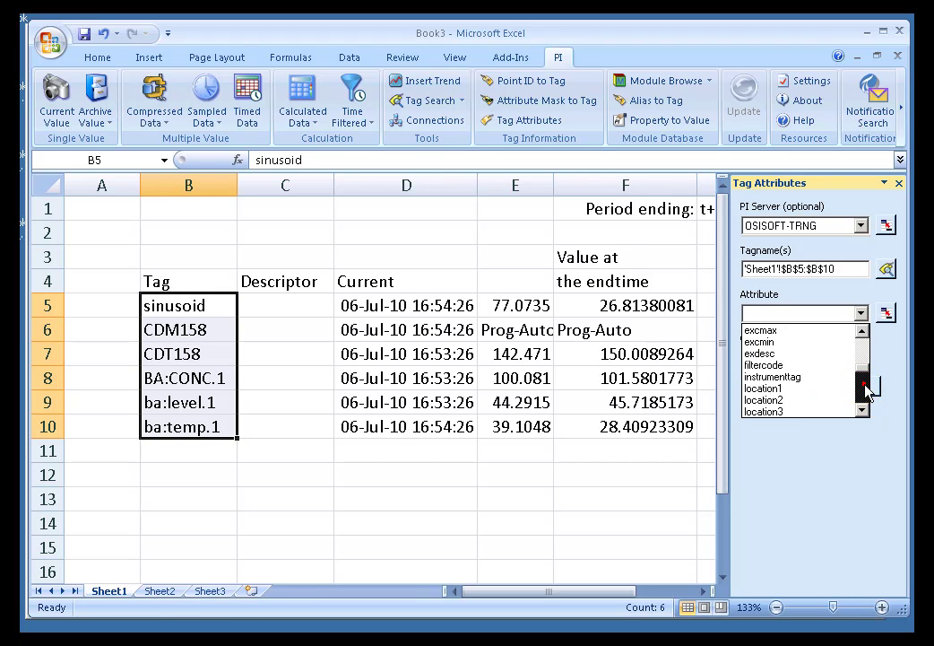
click(462, 233)
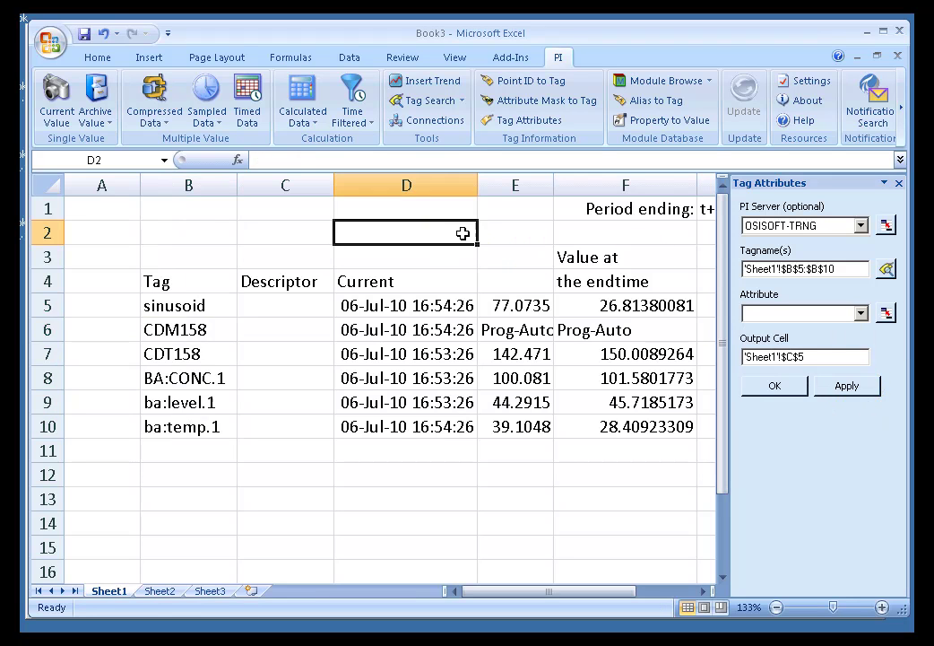
click(268, 308)
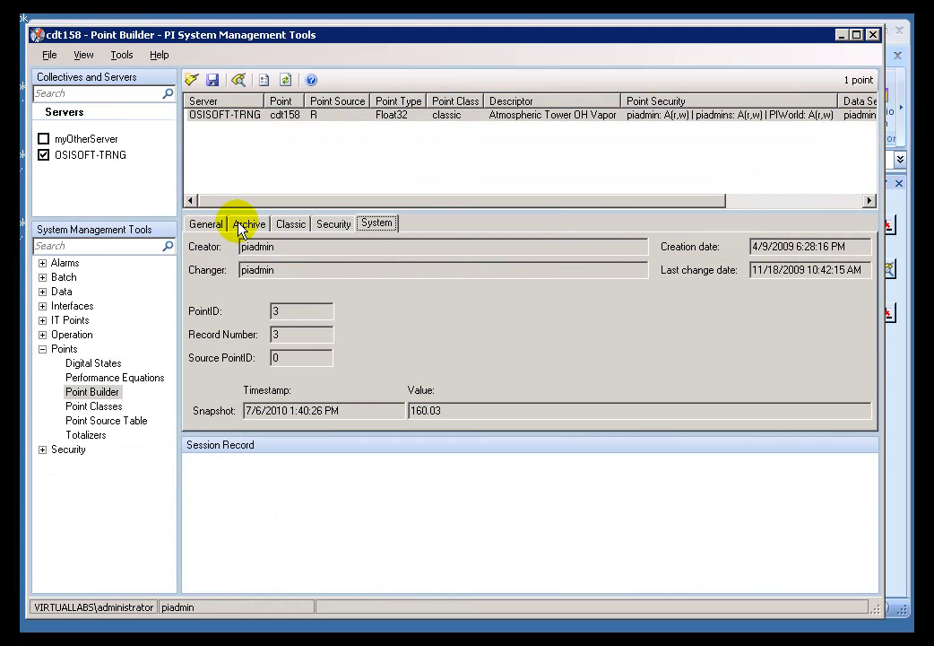
click(240, 228)
click(210, 223)
click(291, 224)
click(333, 224)
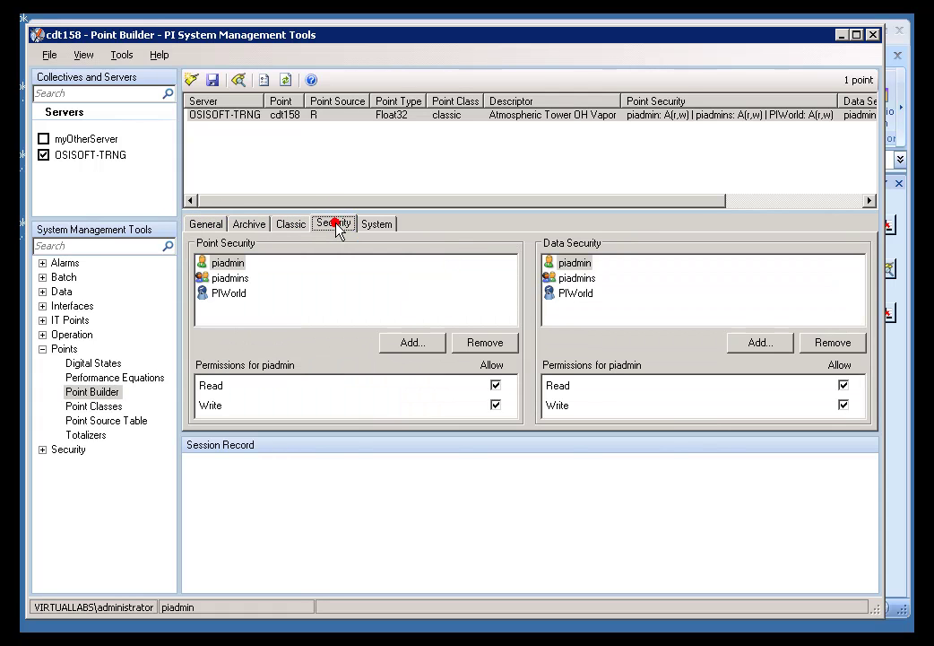
click(205, 224)
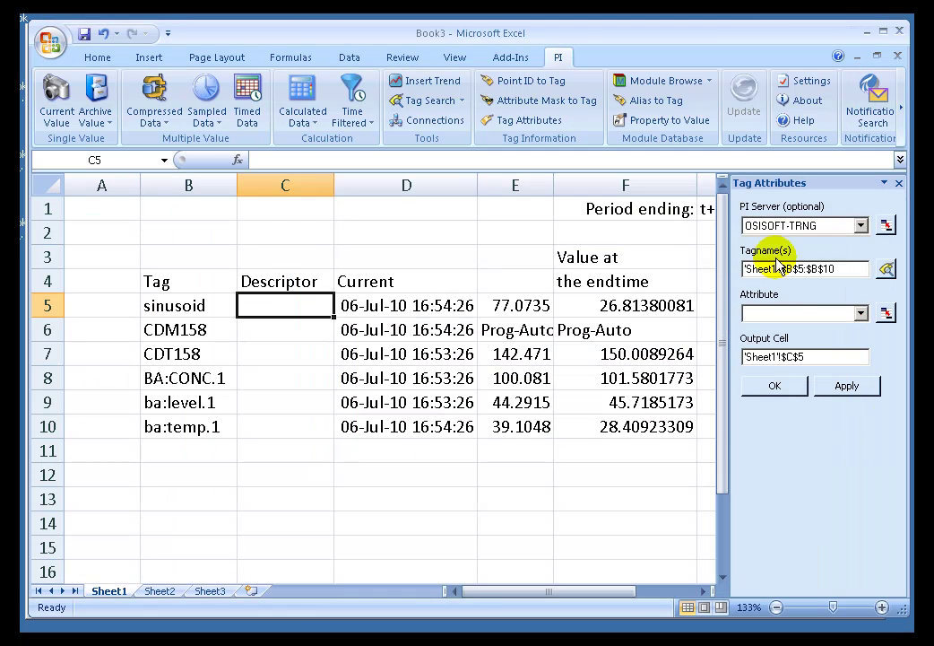
Step: Reset the Tag Attributes tag name range to B5:B10
click(840, 265)
click(287, 304)
double_click(788, 267)
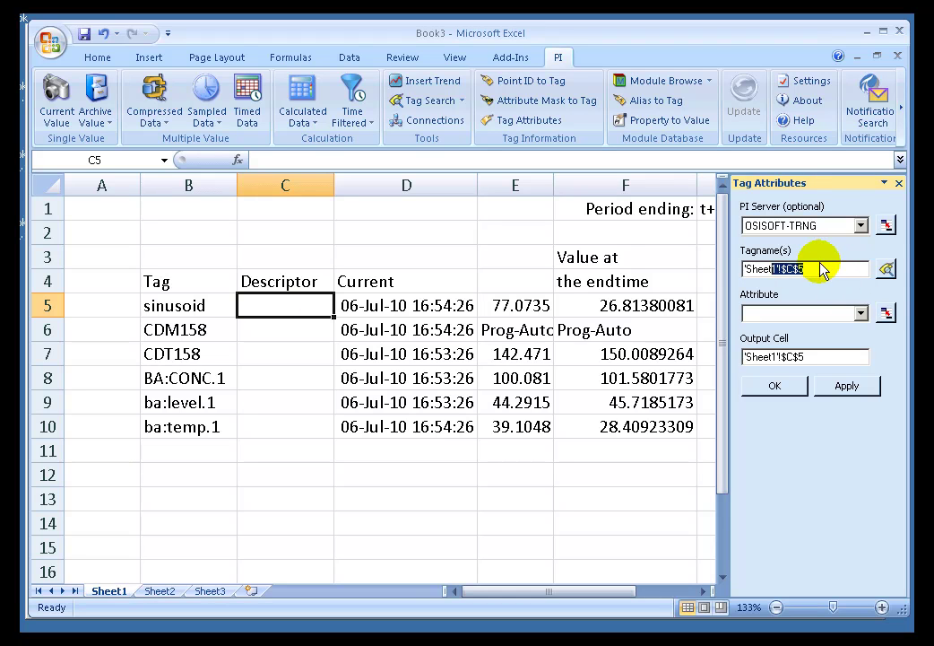
click(824, 269)
drag(183, 305, 197, 426)
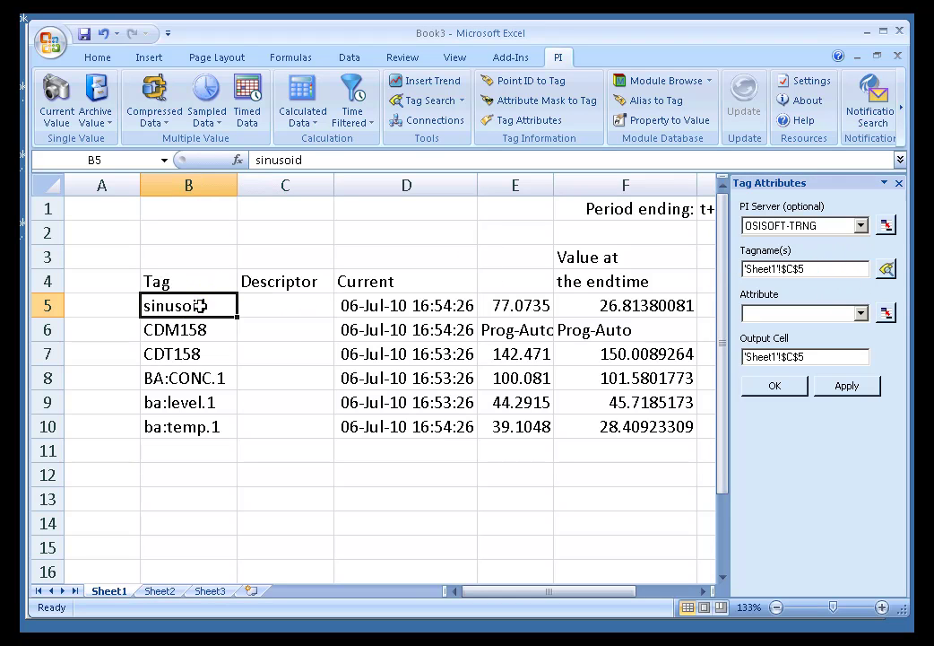
Step: Write the 'descriptor' attribute into C5:C10 and autofit the Descriptor column
click(861, 313)
click(864, 395)
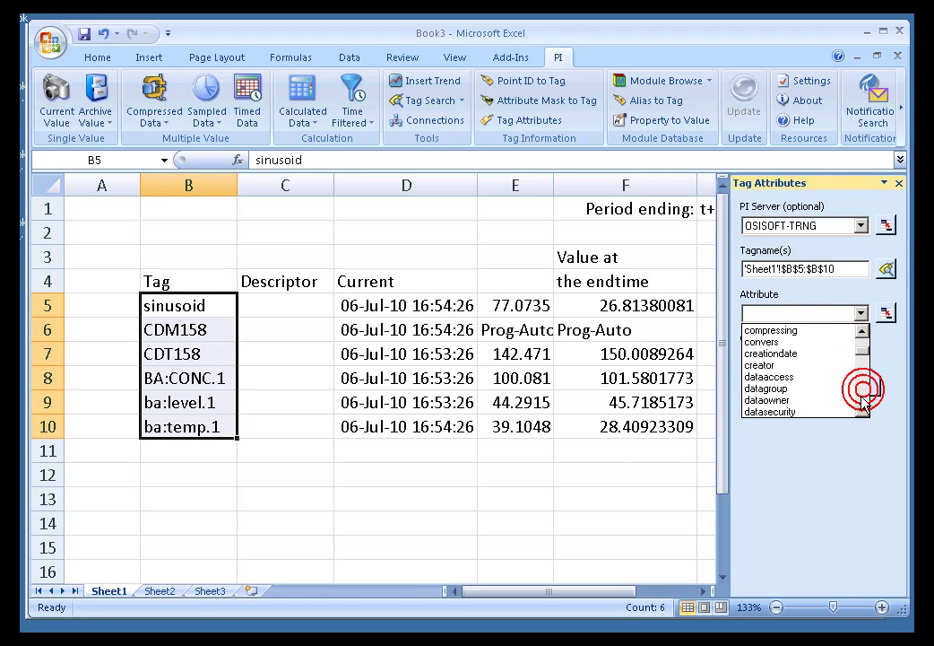
click(862, 402)
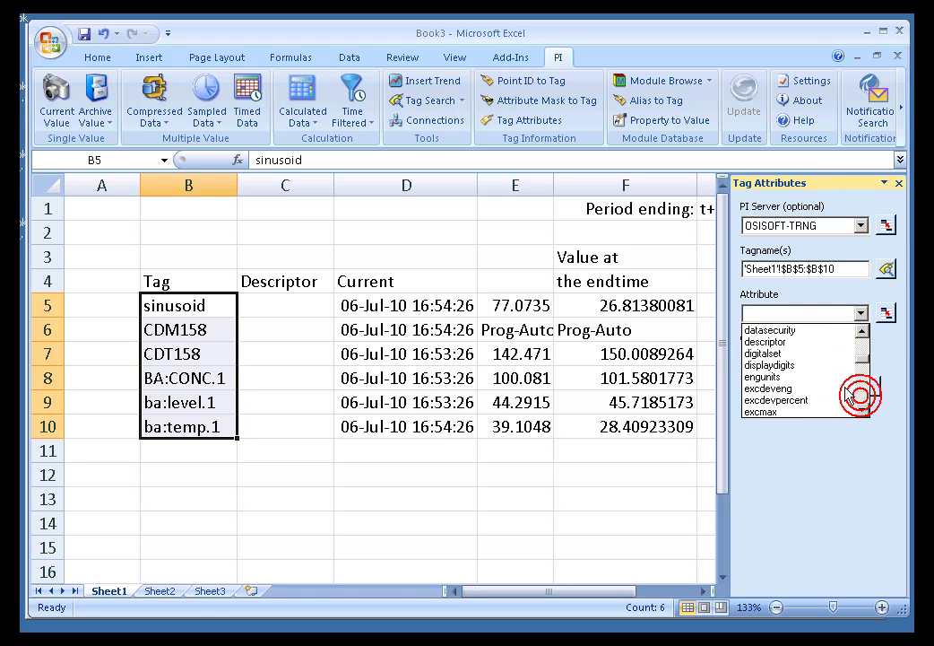
click(770, 347)
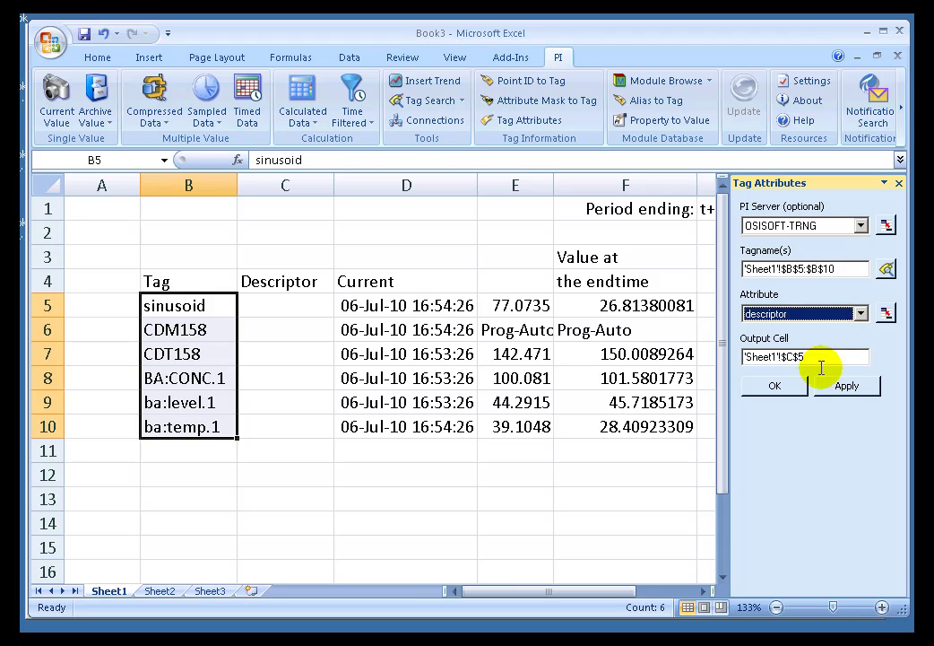
click(775, 387)
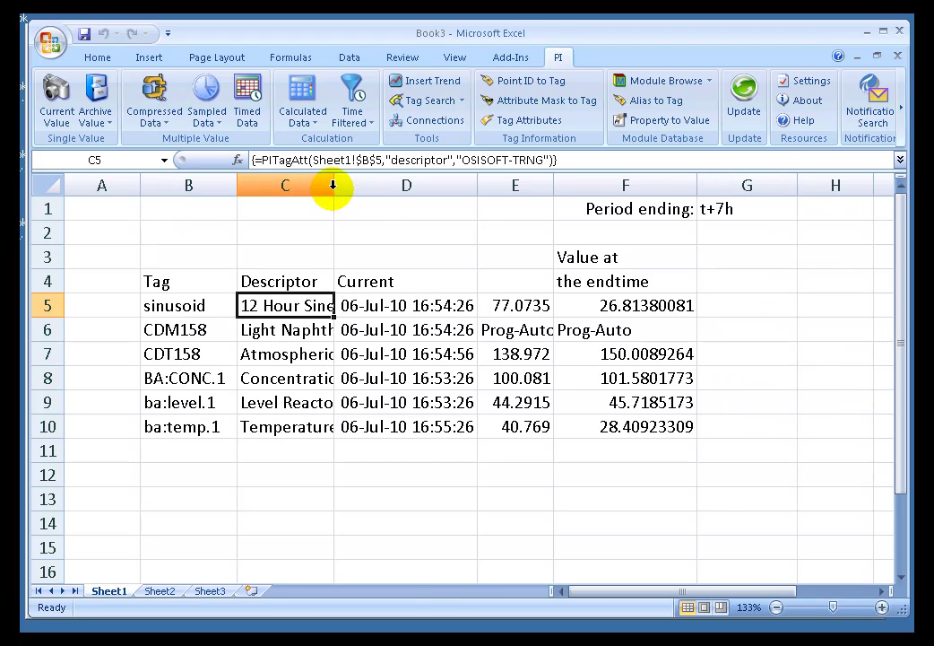
double_click(333, 188)
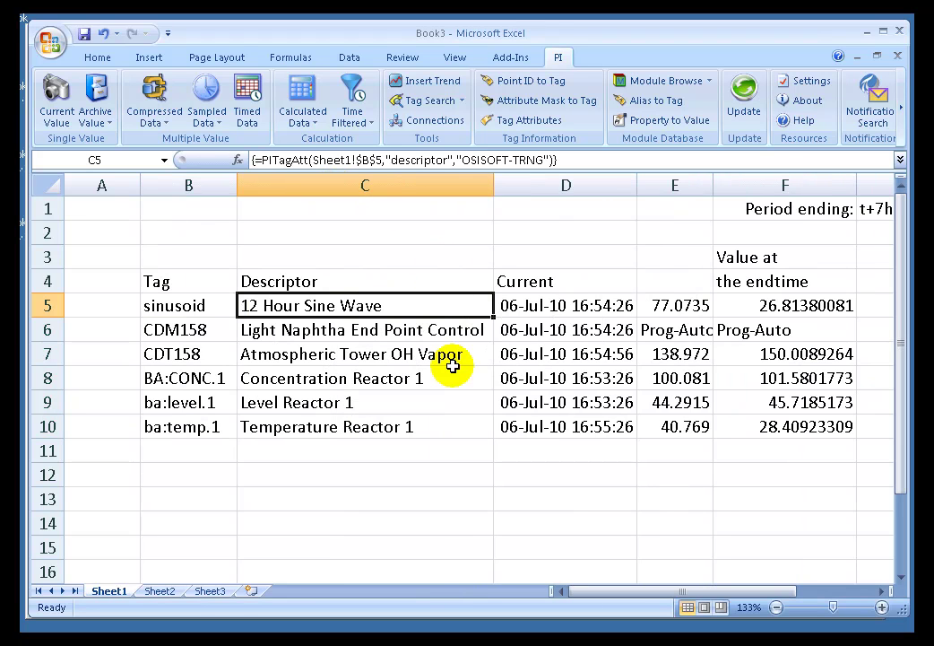
click(159, 285)
shift+click(765, 281)
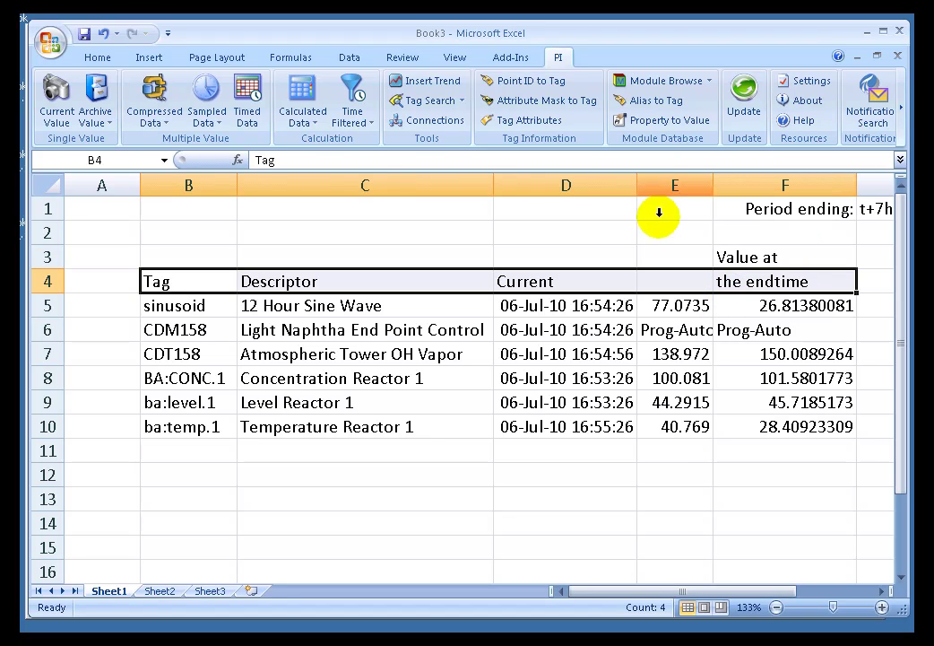
click(692, 306)
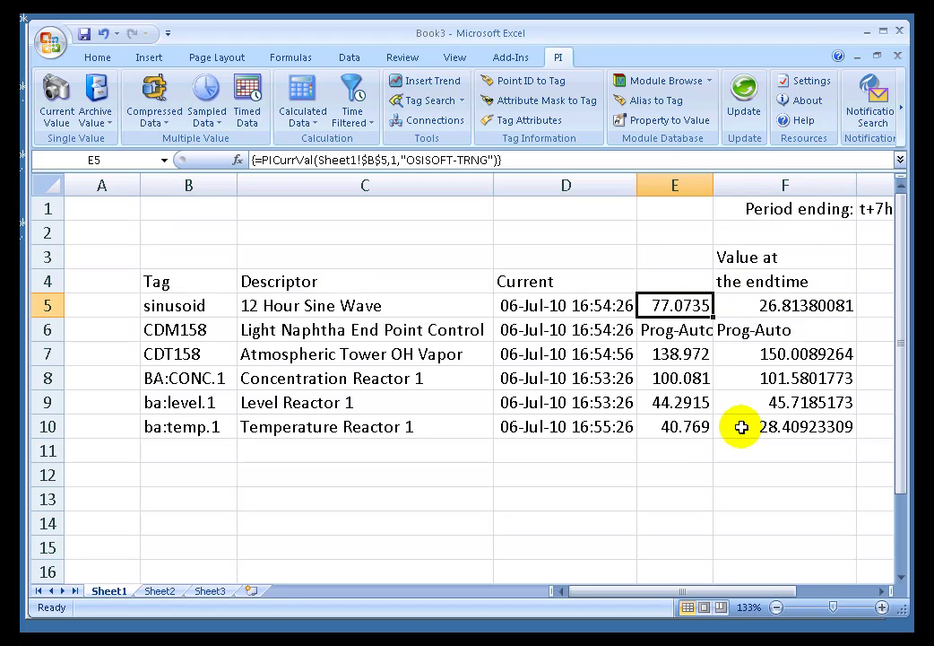
shift+click(684, 431)
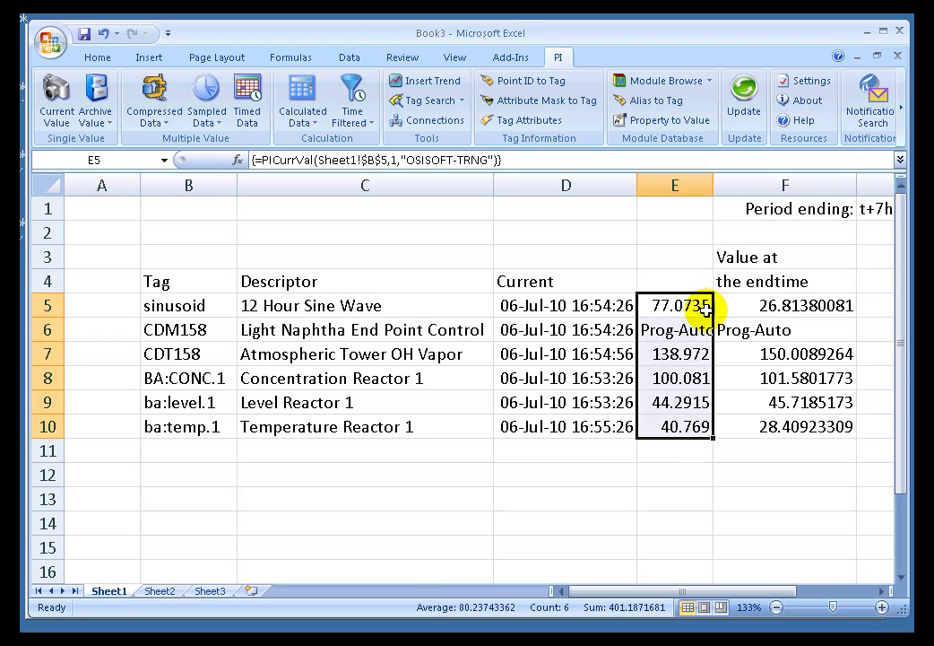
click(782, 305)
shift+click(821, 426)
click(674, 305)
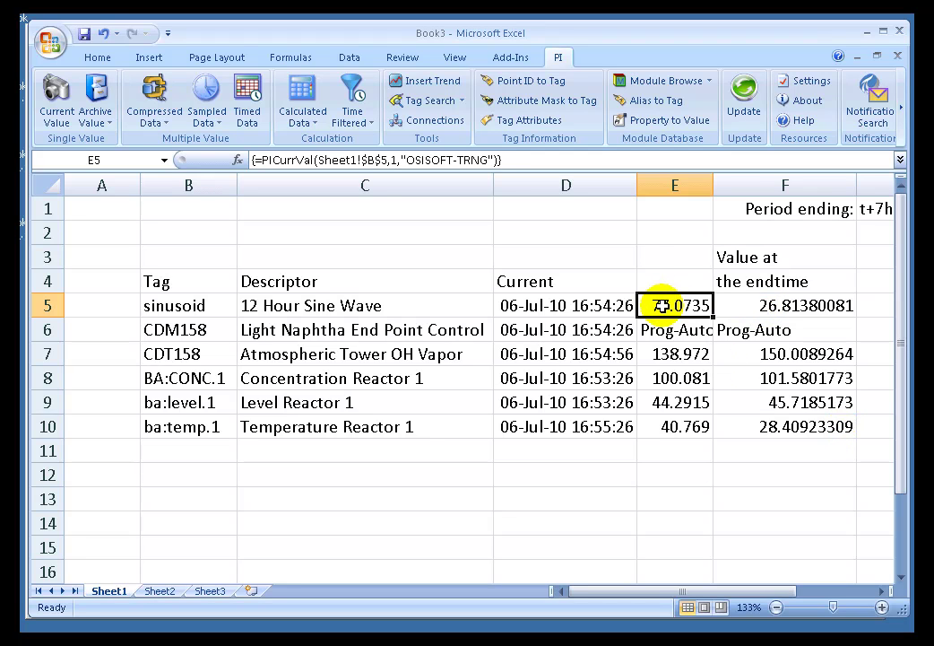
Step: Change the PI DataLink Settings number format from General to 0.0
click(812, 83)
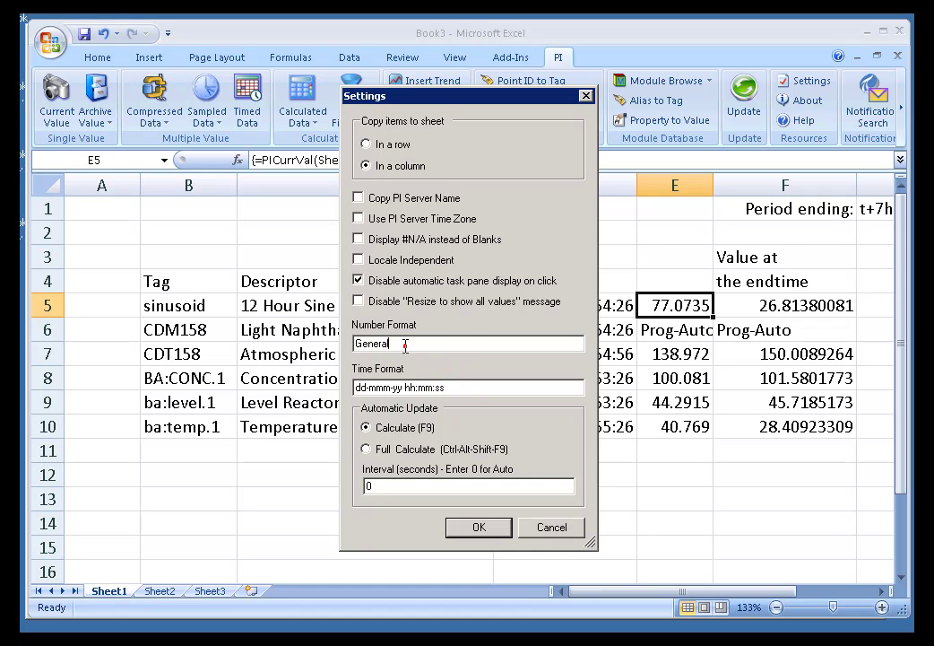
double_click(384, 346)
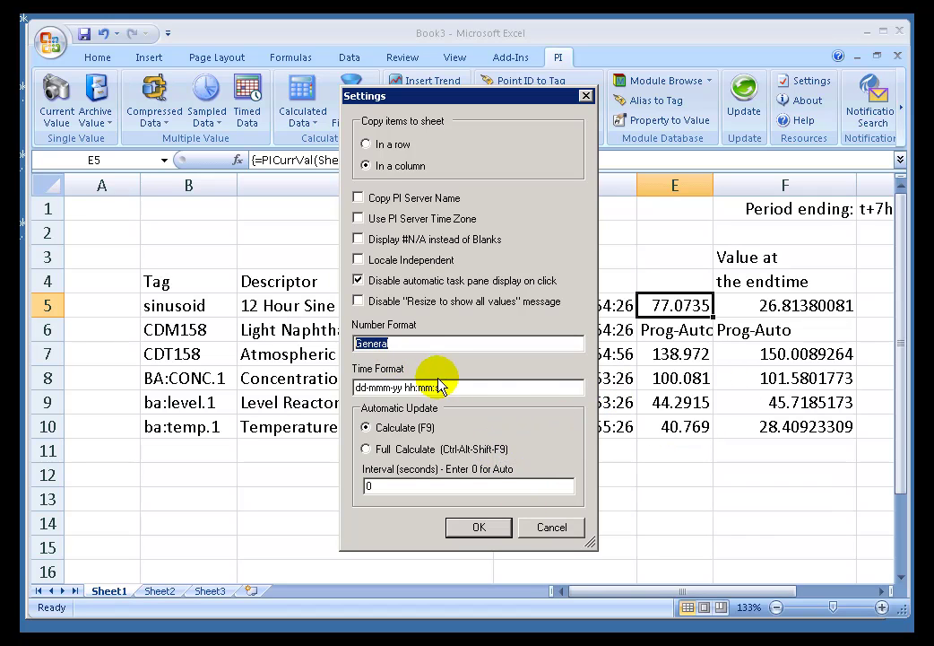
click(403, 343)
double_click(419, 343)
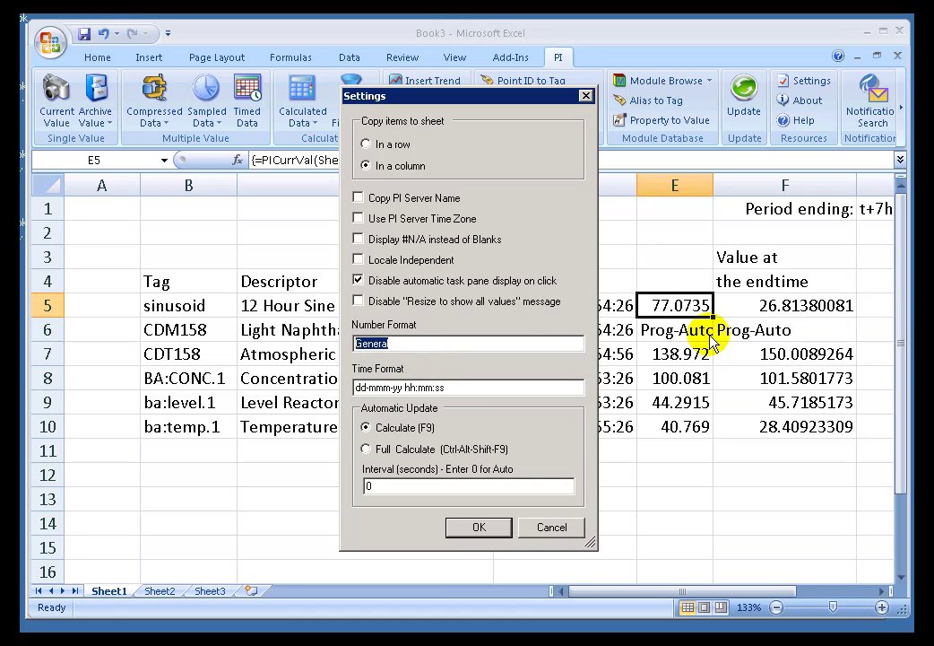
text(0)
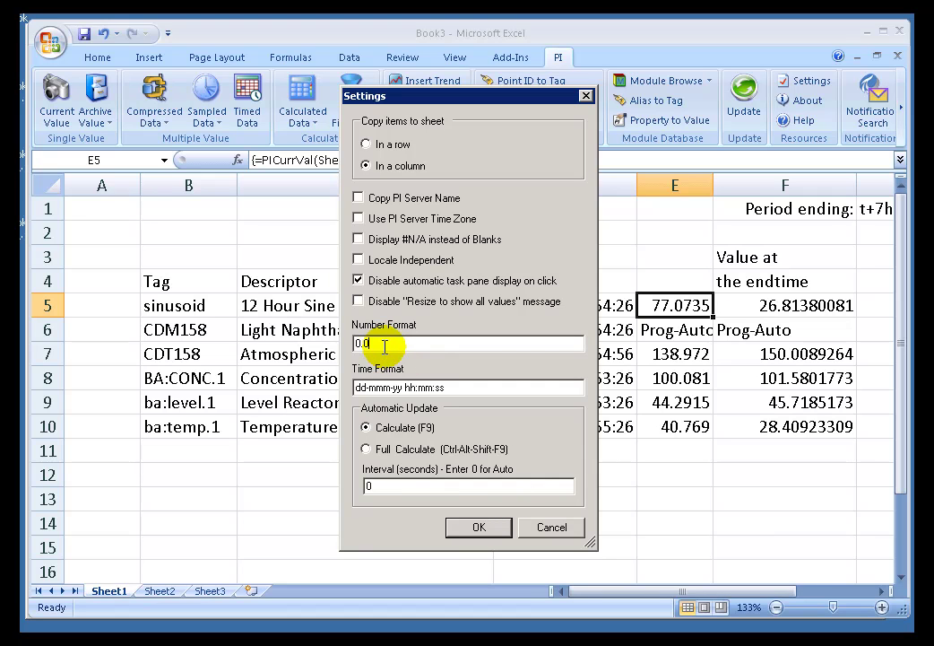
click(479, 526)
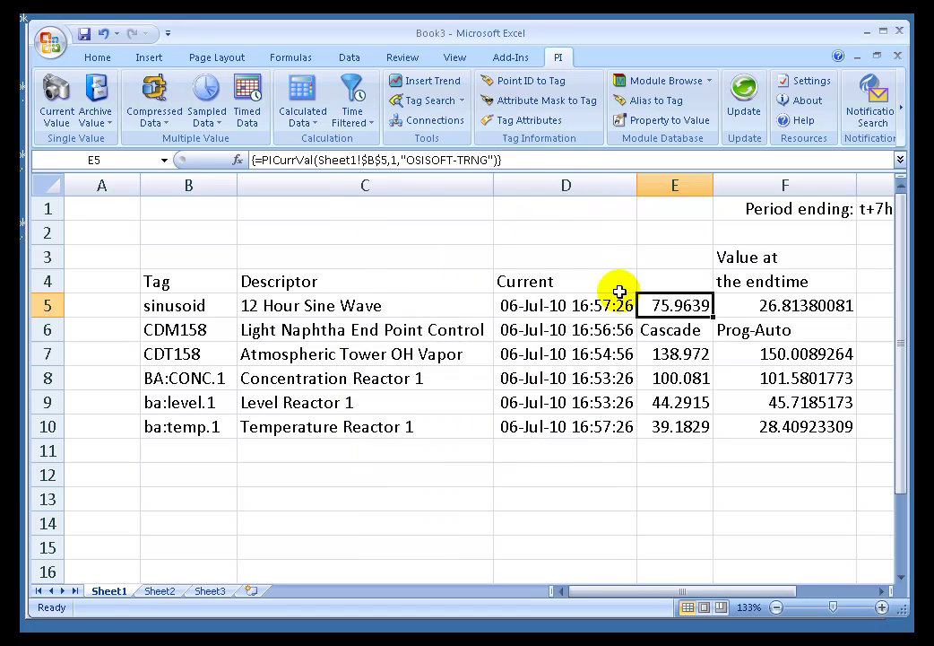
Step: Reopen PI DataLink Settings to verify the 0.0 format, then close it
click(814, 82)
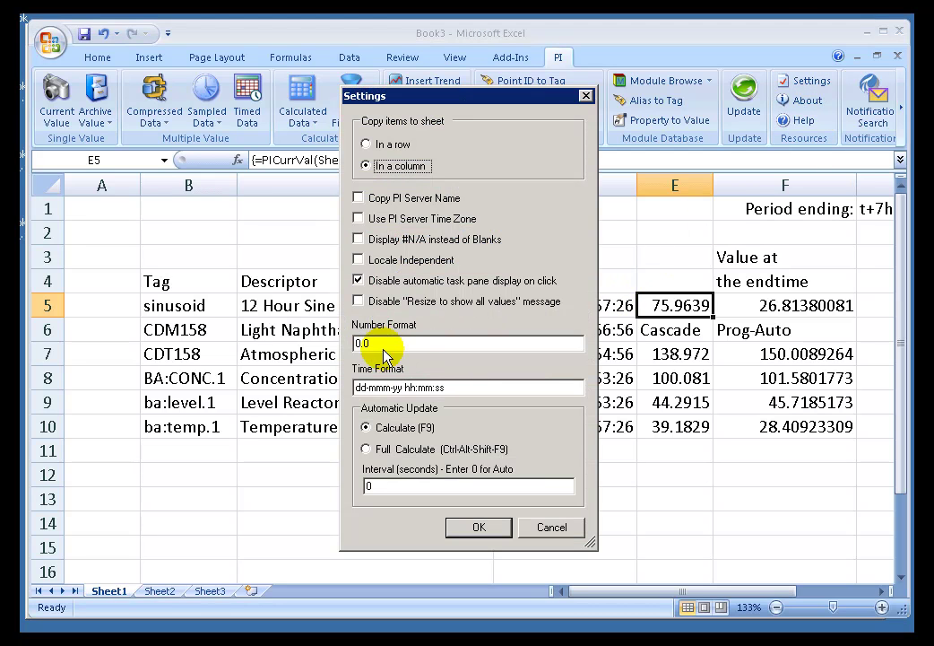
click(468, 531)
click(672, 281)
click(665, 252)
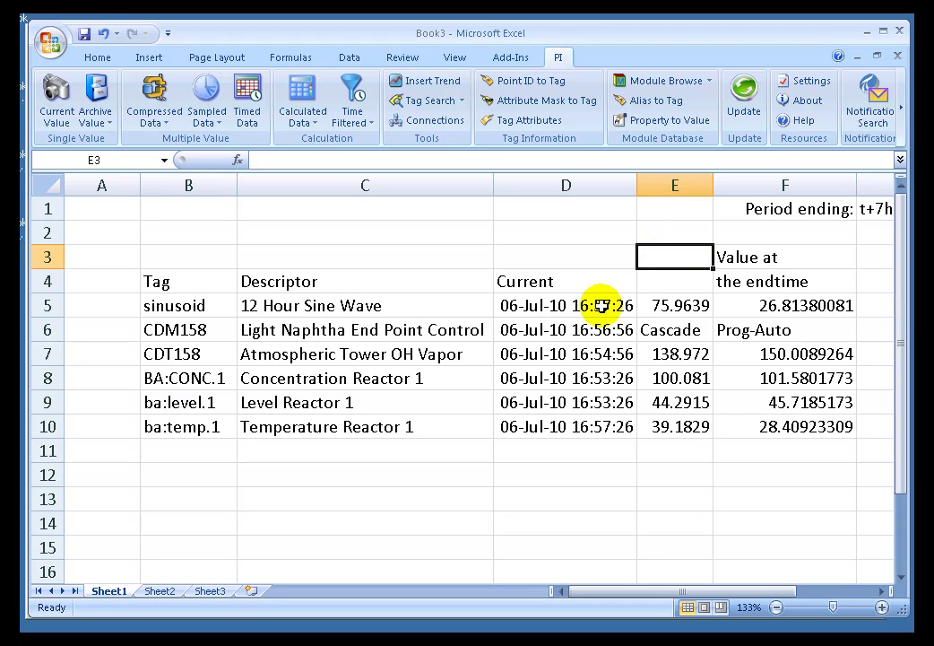
Step: Re-apply the Archive Value function from F5 so end-time values show 26.8 and 150.0
click(756, 305)
right_click(756, 305)
click(810, 358)
click(776, 560)
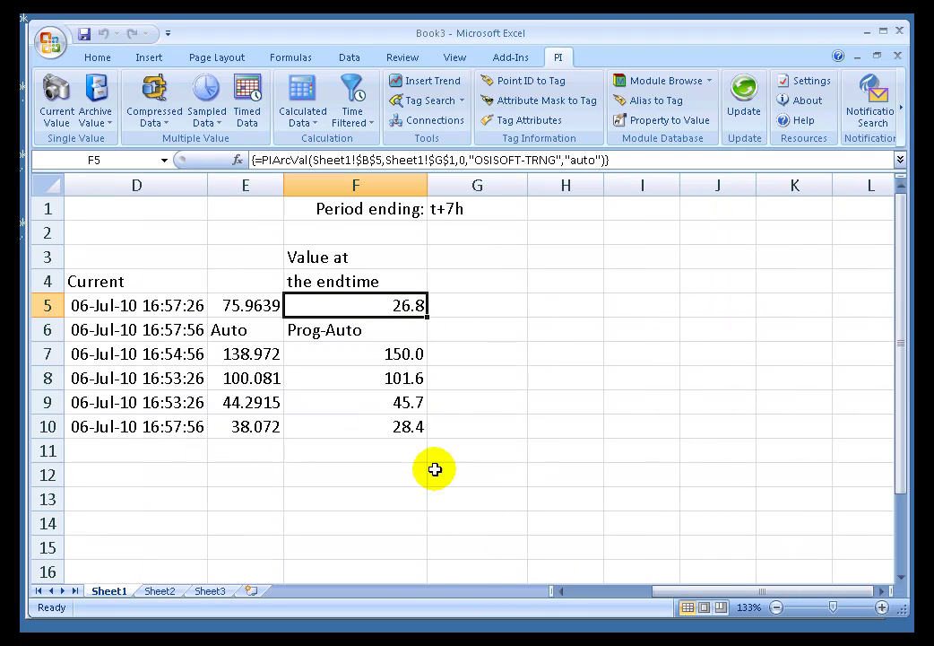
click(571, 594)
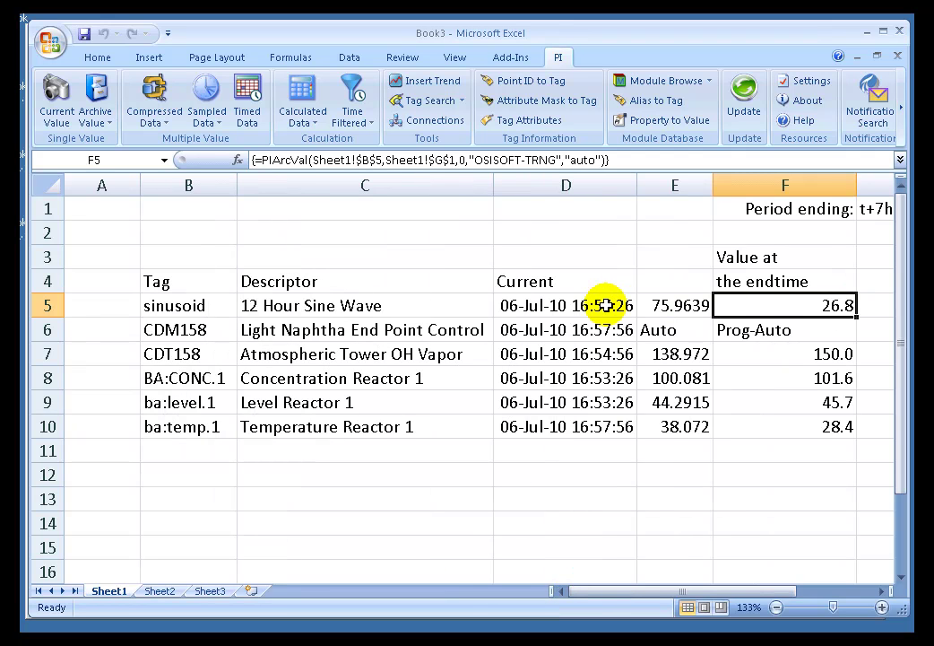
click(659, 304)
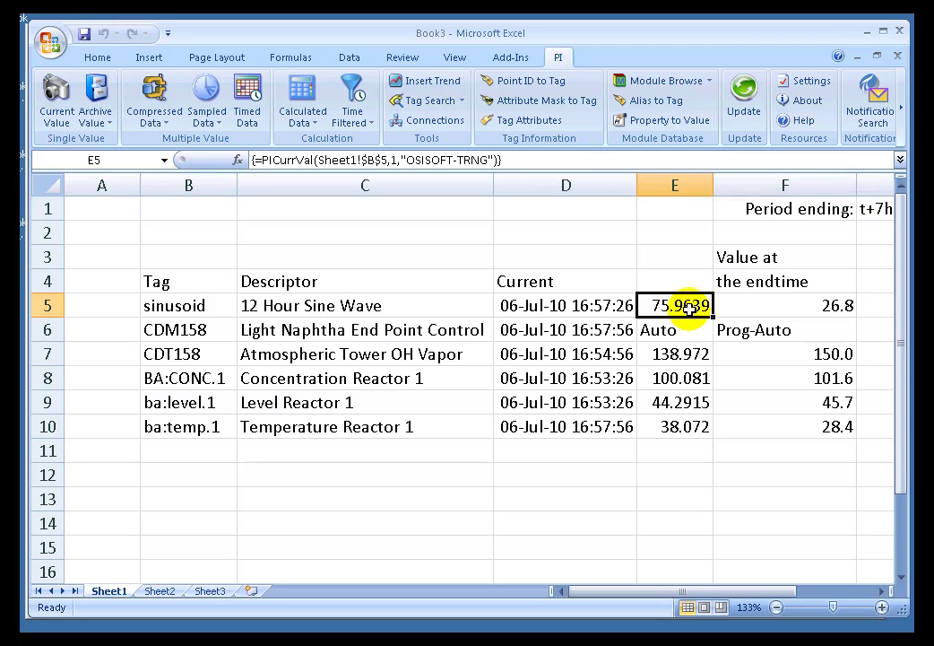
Step: Re-apply the Current Value function from E5 and D6 so values show 76.0, 139.0
right_click(666, 305)
click(726, 360)
click(775, 408)
click(559, 329)
right_click(556, 330)
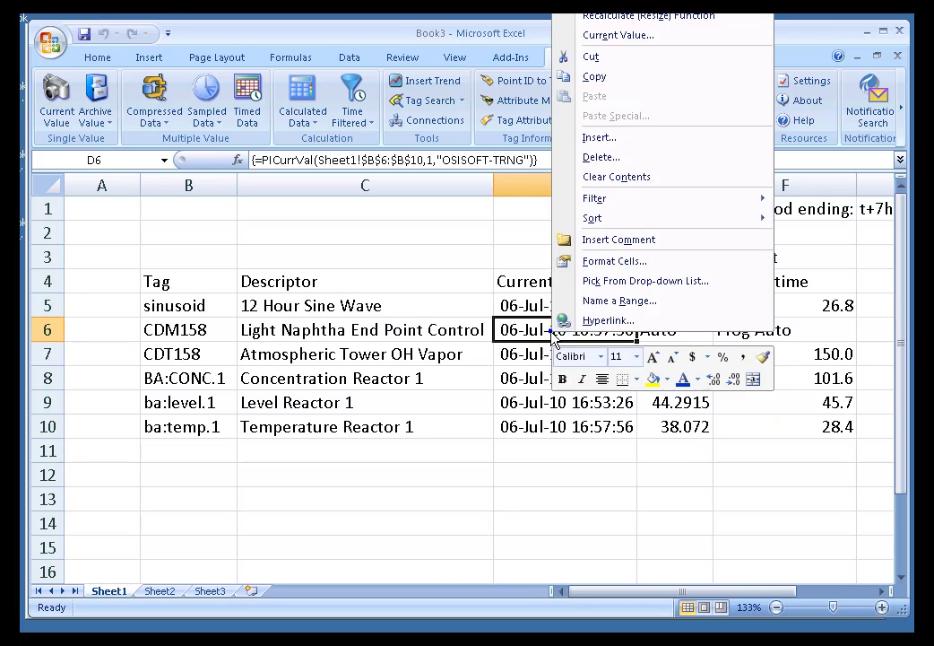
click(644, 36)
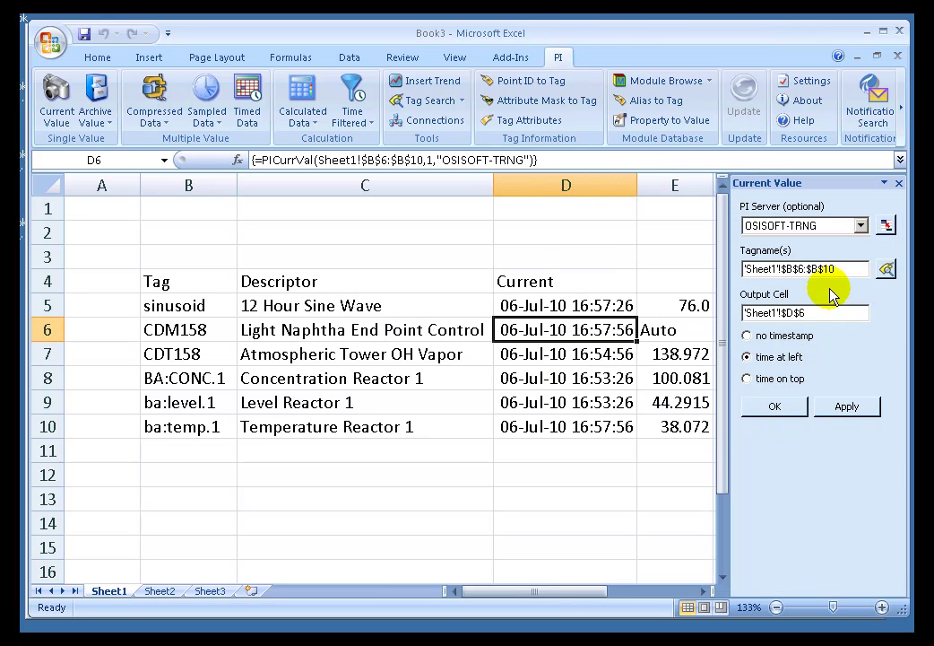
click(776, 408)
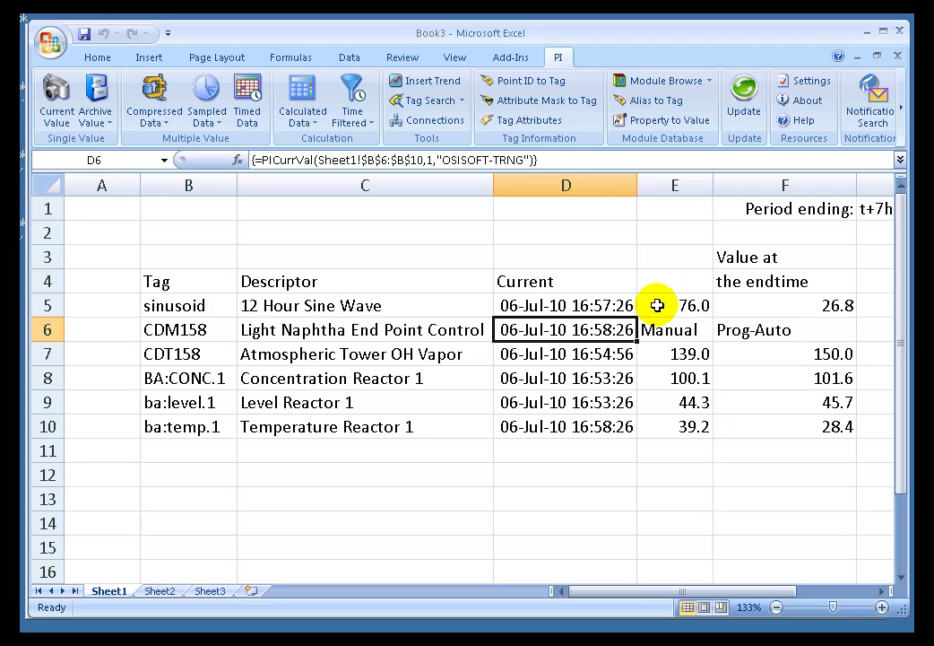
Step: Reopen PI DataLink Settings to confirm the format, then close it
click(812, 83)
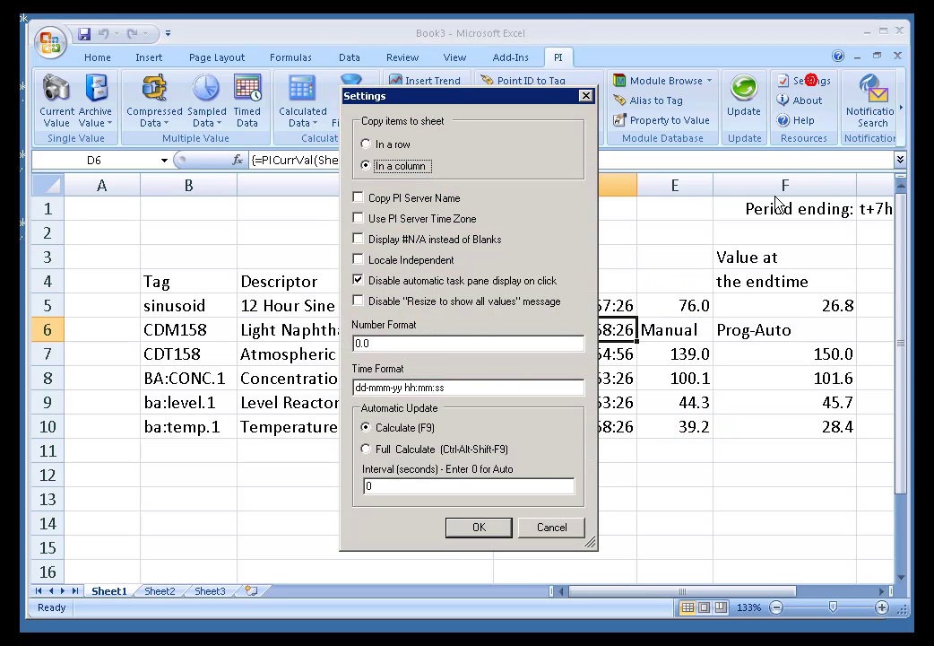
click(487, 532)
click(720, 481)
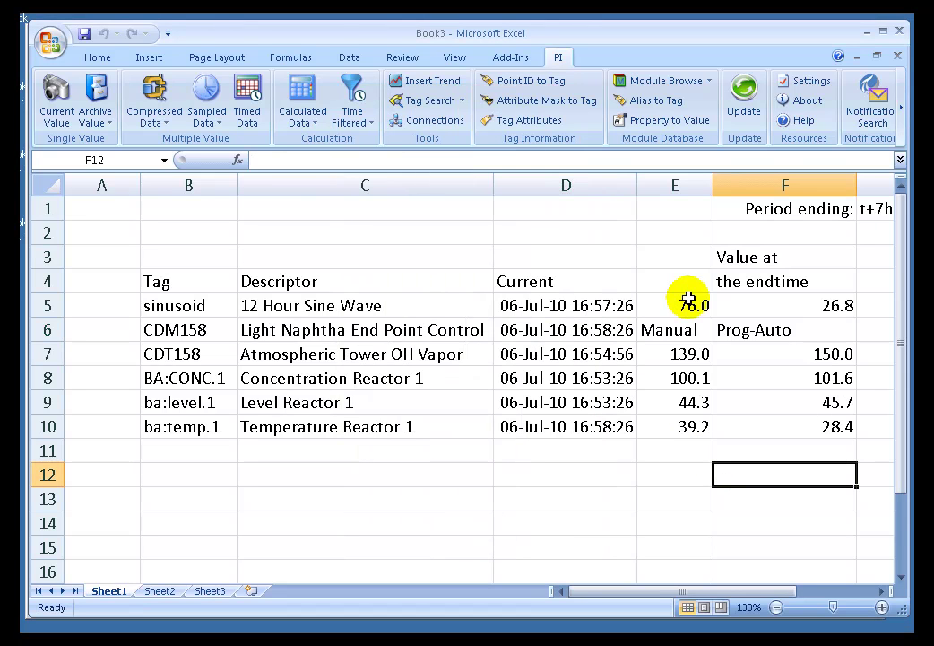